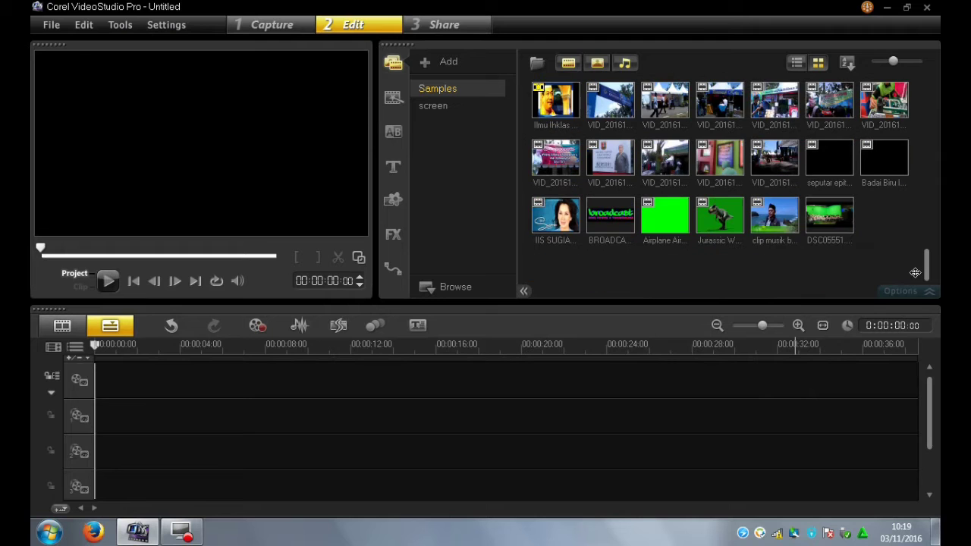
- Place the Jurassic World T-rex Green Screen clip at the start of the main video track and play it back
click(716, 215)
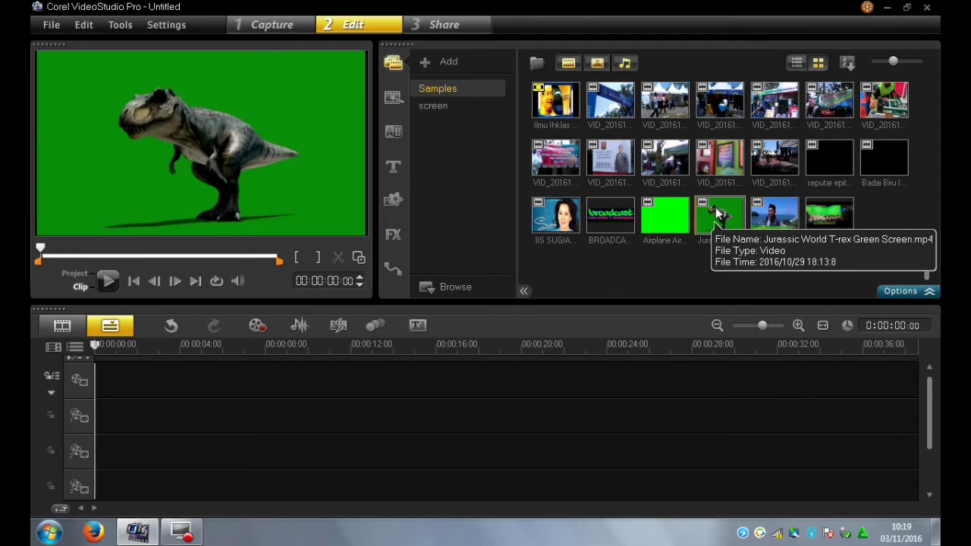
drag(718, 215, 269, 378)
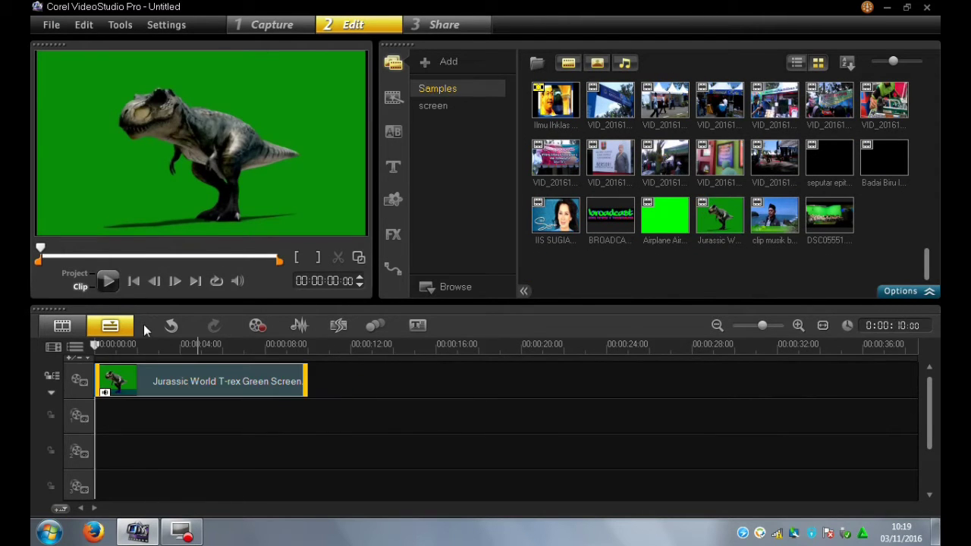
drag(101, 344, 79, 355)
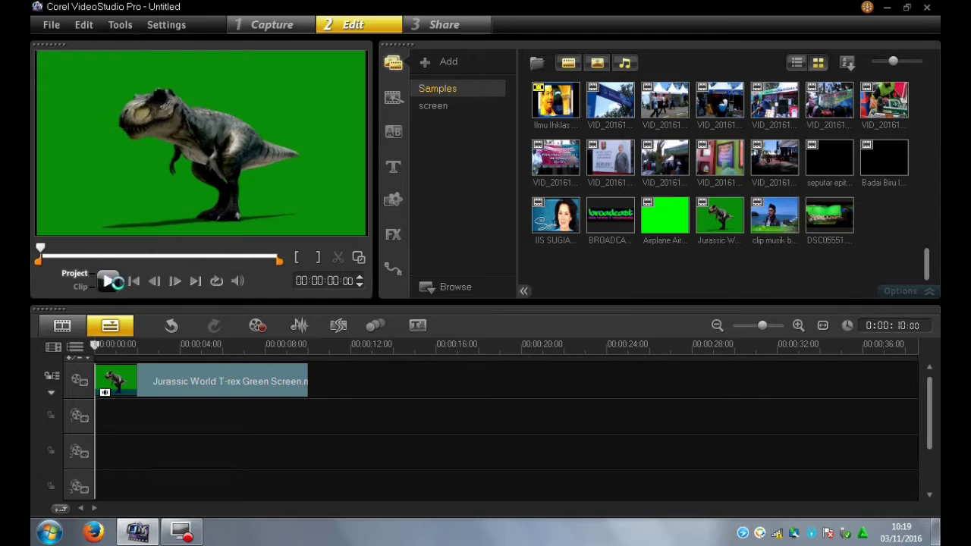
click(108, 281)
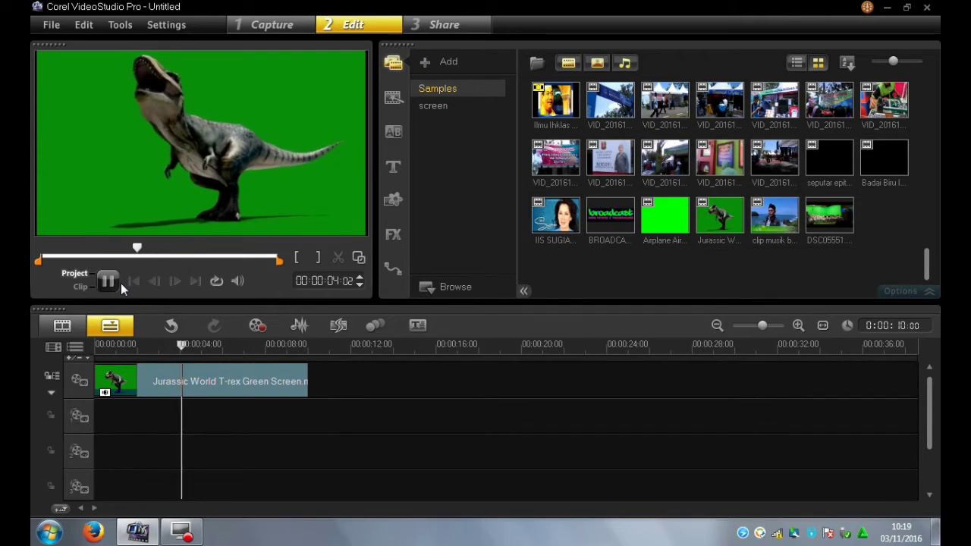
click(243, 382)
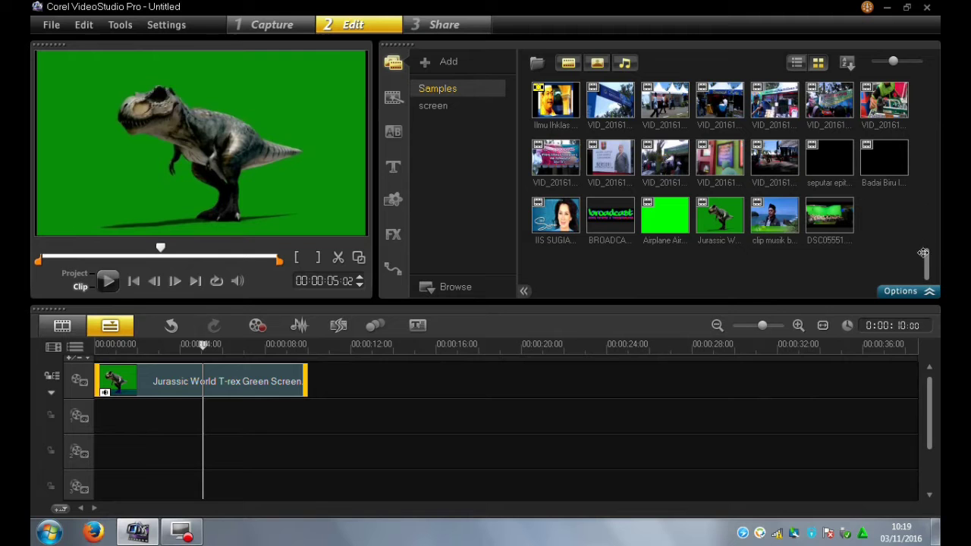
- Preview the V17 sea clip, place it on the main video track, and move the T-rex clip to the first overlay track
drag(927, 262, 936, 106)
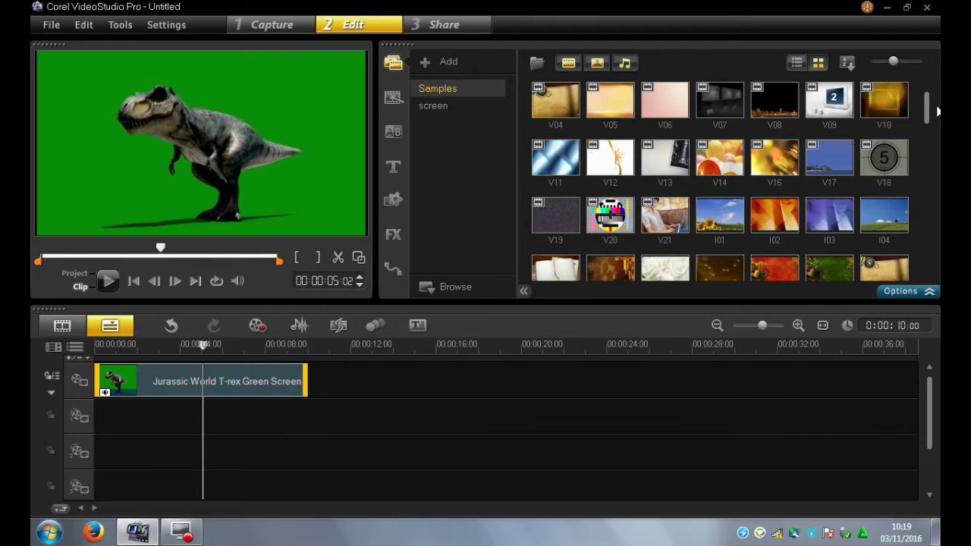
click(827, 159)
click(100, 282)
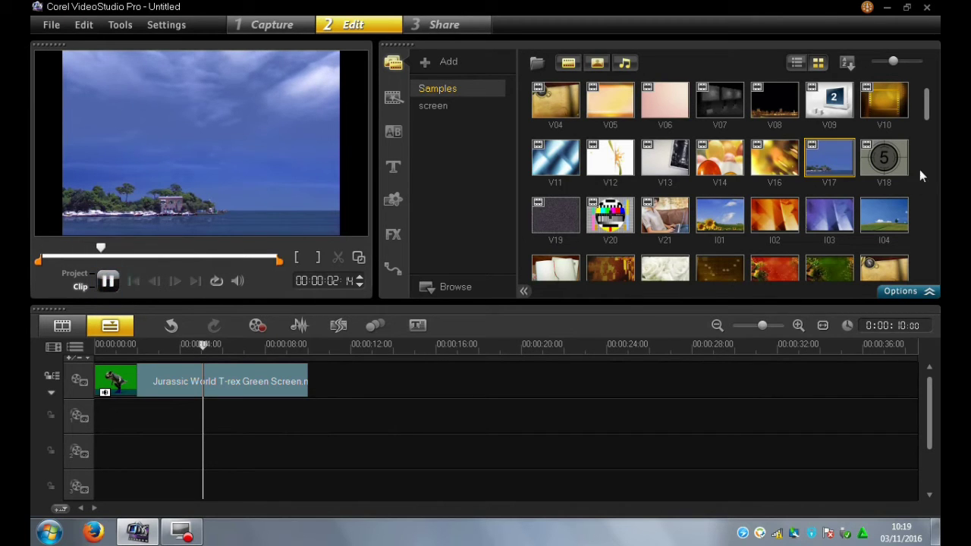
drag(834, 161, 372, 381)
drag(219, 382, 223, 416)
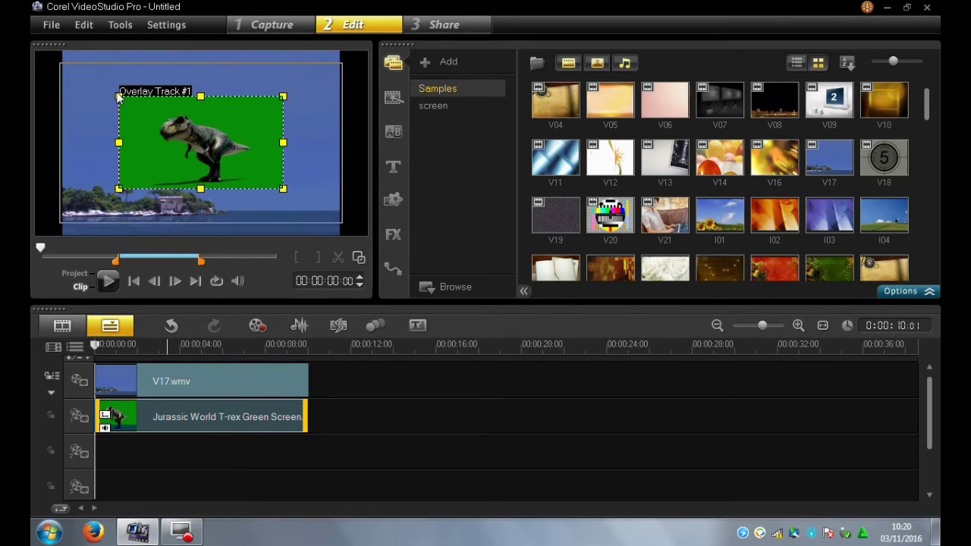
- Enlarge the T-rex overlay to nearly fill the frame, narrow it slightly, and align it with the frame's left edge
drag(118, 95, 77, 67)
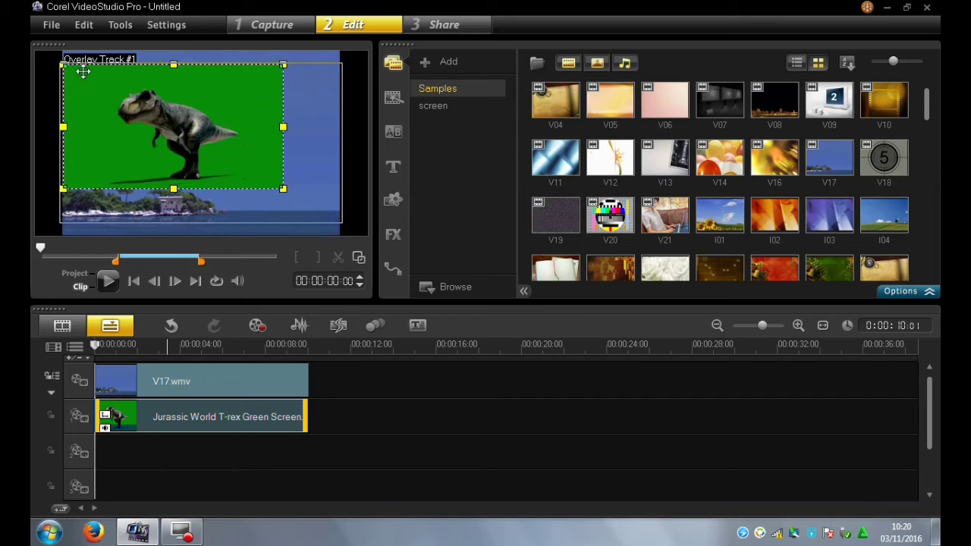
drag(282, 189, 292, 220)
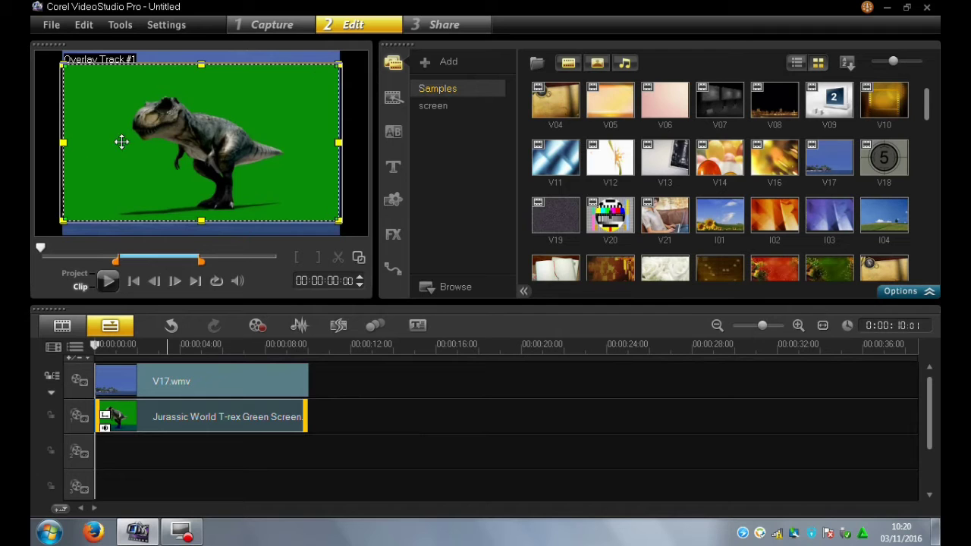
drag(63, 140, 104, 141)
drag(217, 128, 181, 128)
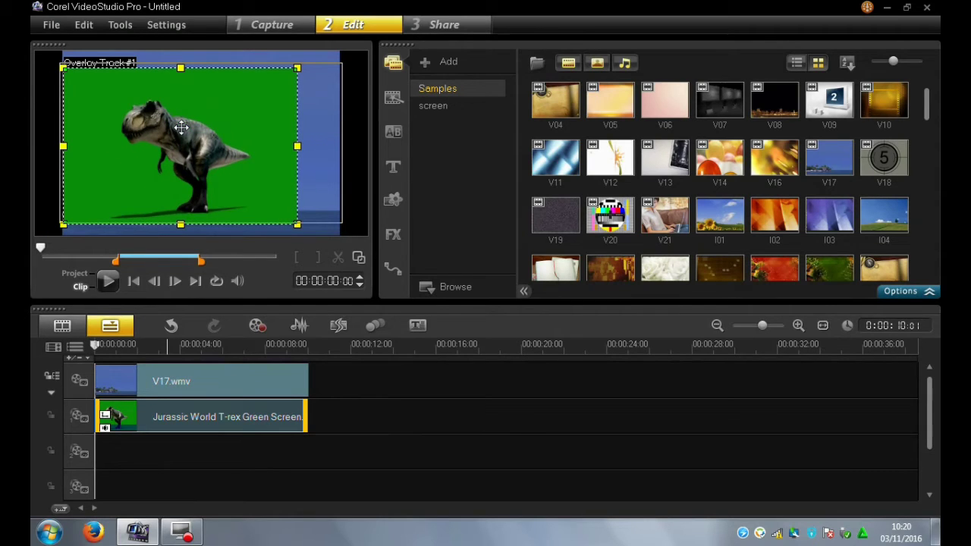
- Apply the Chroma Key overlay option to the T-rex clip to key out its green background
double_click(180, 416)
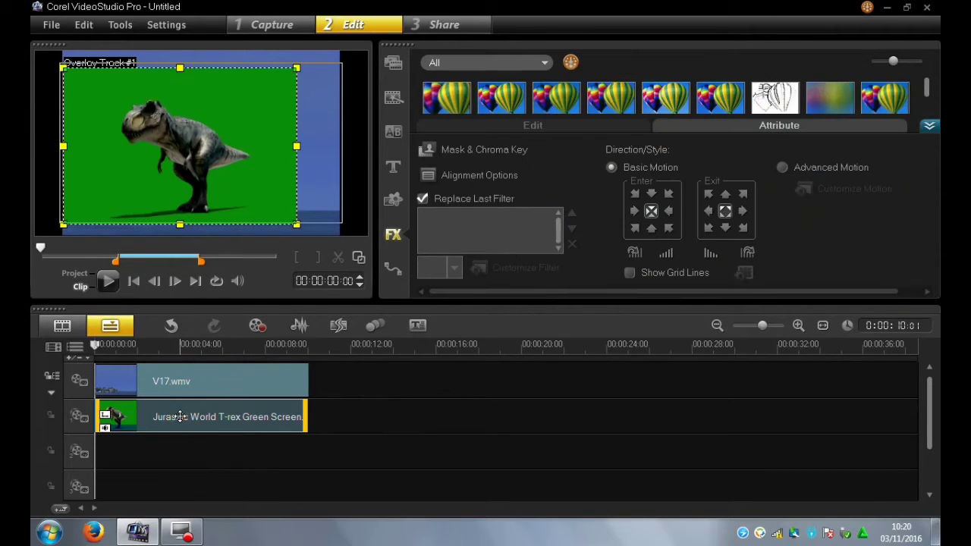
right_click(180, 416)
click(460, 149)
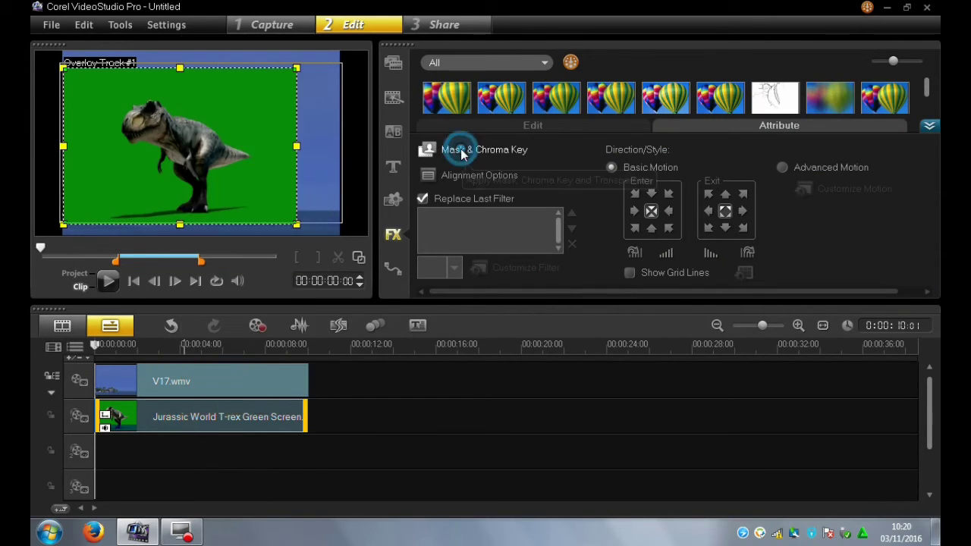
click(460, 149)
click(420, 170)
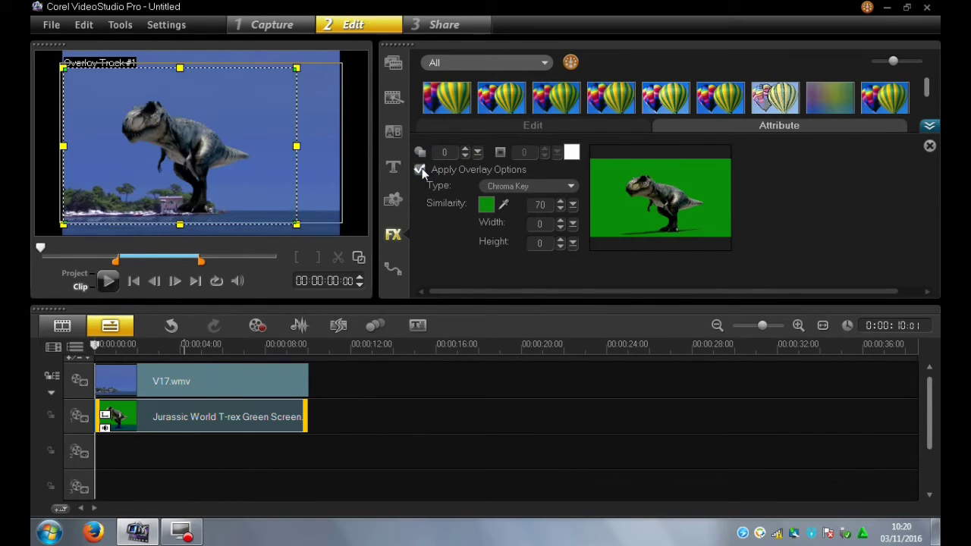
- Move the keyed T-rex over the island and switch the preview to the whole project
drag(258, 168, 179, 192)
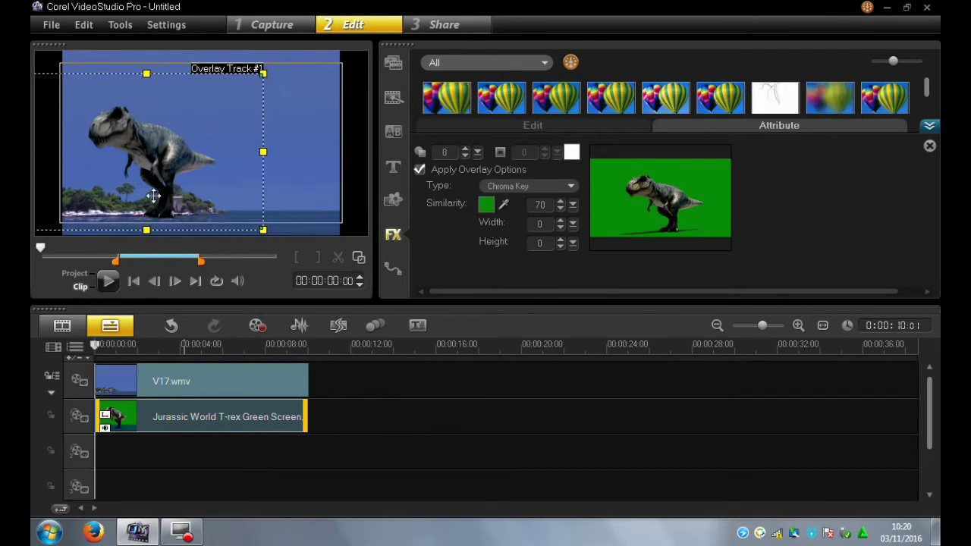
click(440, 260)
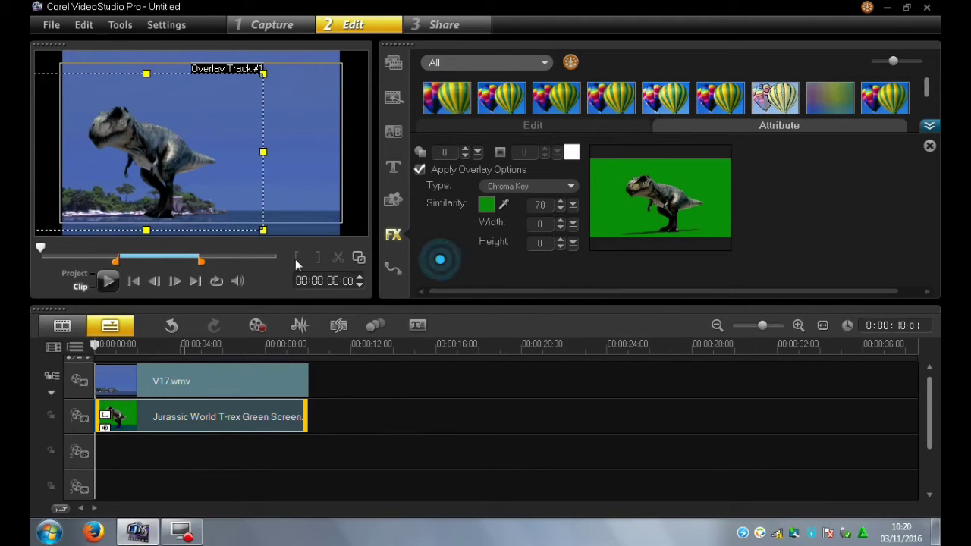
click(64, 276)
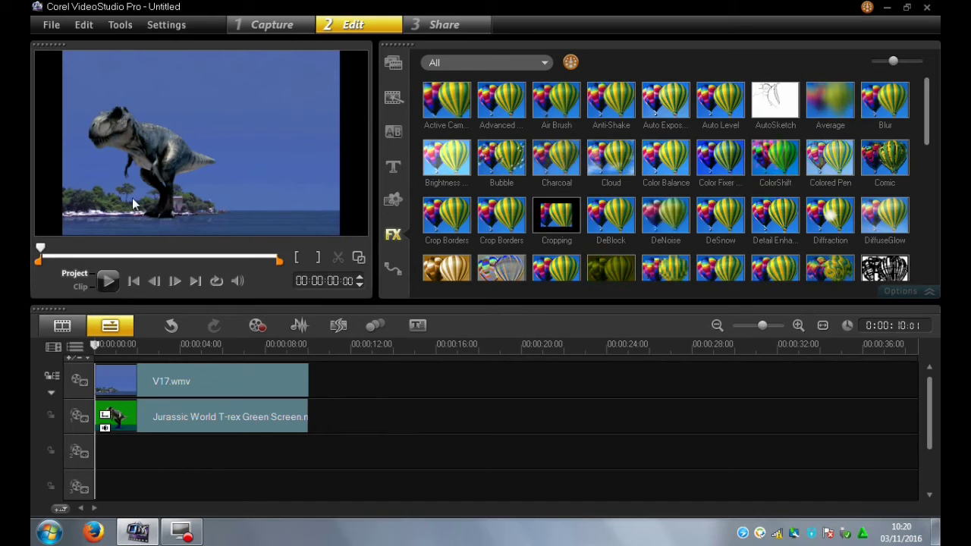
- Copy the V17 clip to the start of the second overlay track and stretch it to cover the whole background
click(155, 386)
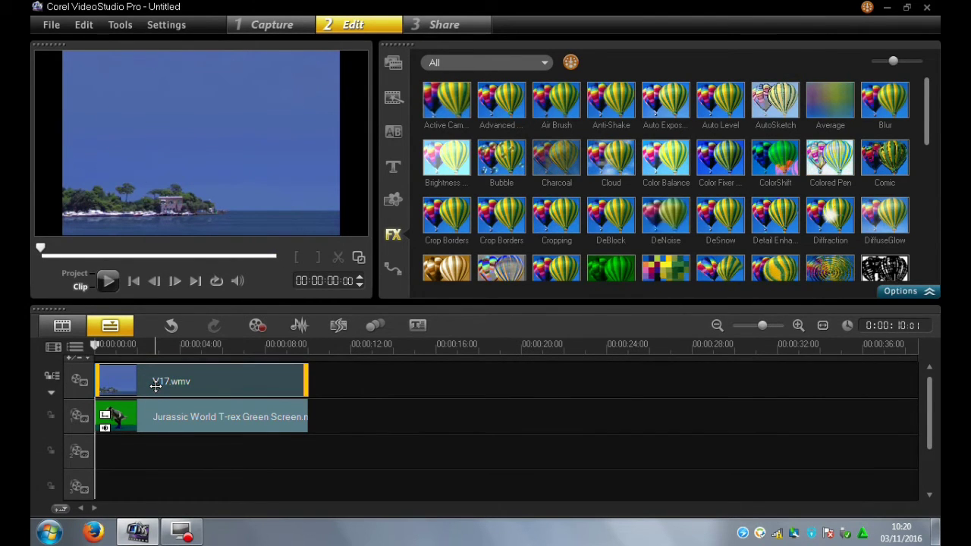
drag(156, 386, 91, 461)
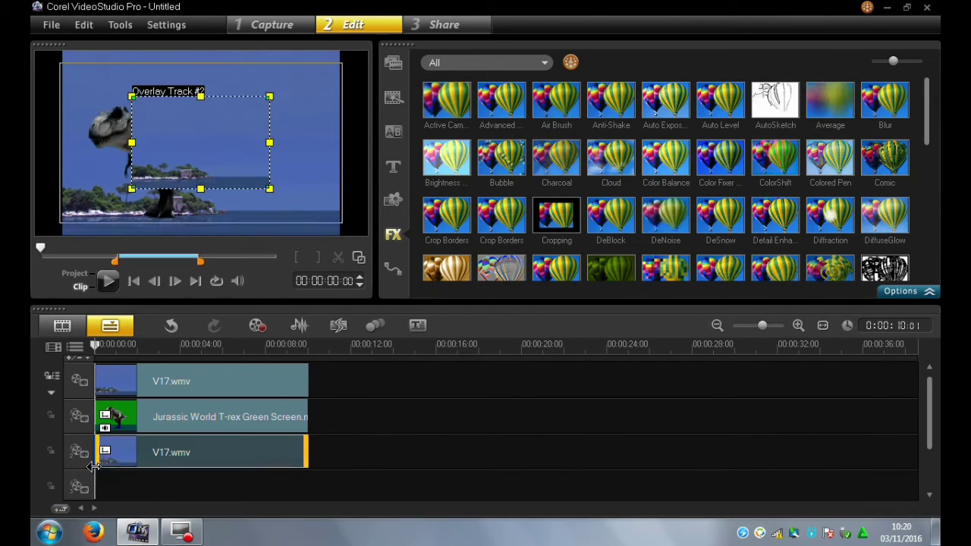
drag(204, 119, 160, 53)
drag(73, 131, 63, 131)
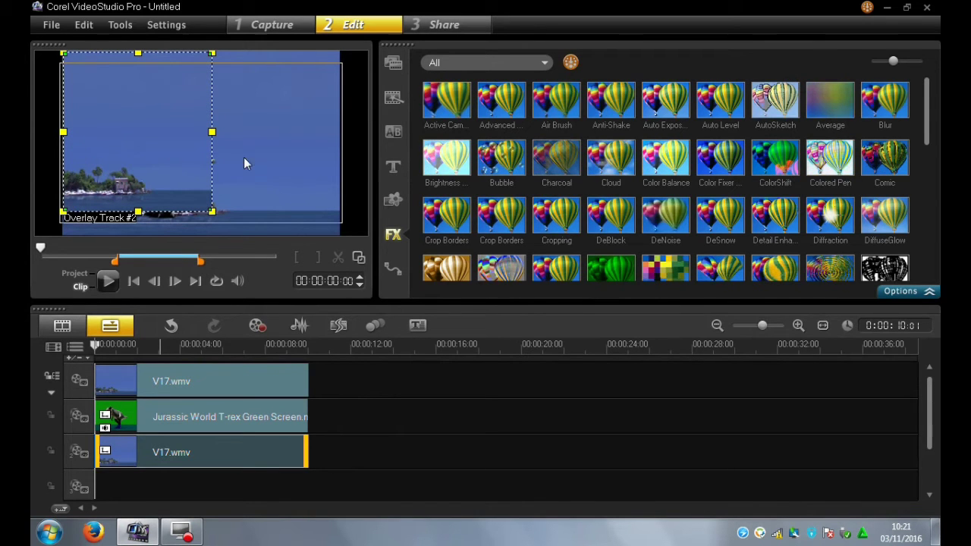
drag(212, 133, 341, 141)
drag(202, 212, 200, 243)
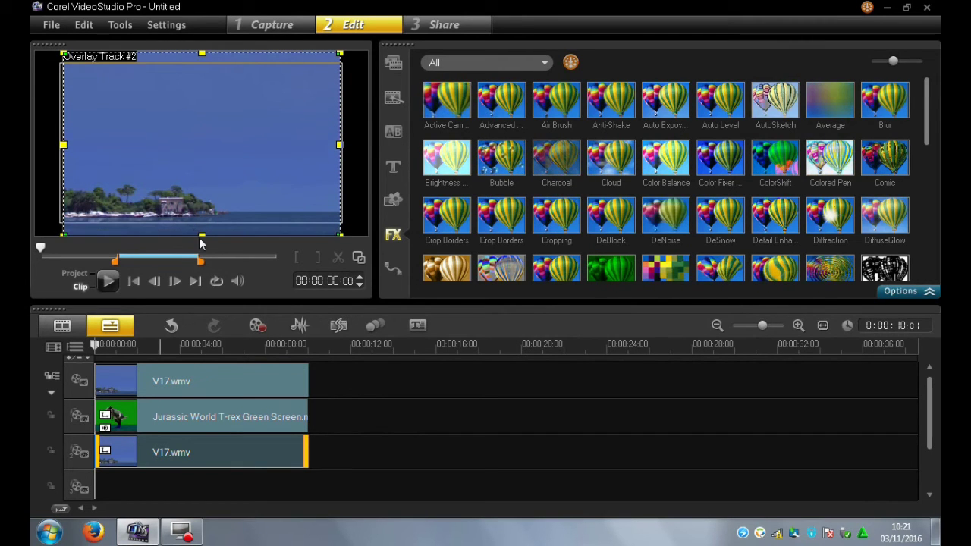
- Apply the Chroma Key overlay option to the V17 copy on the second overlay track, keying out the blue sky
double_click(189, 452)
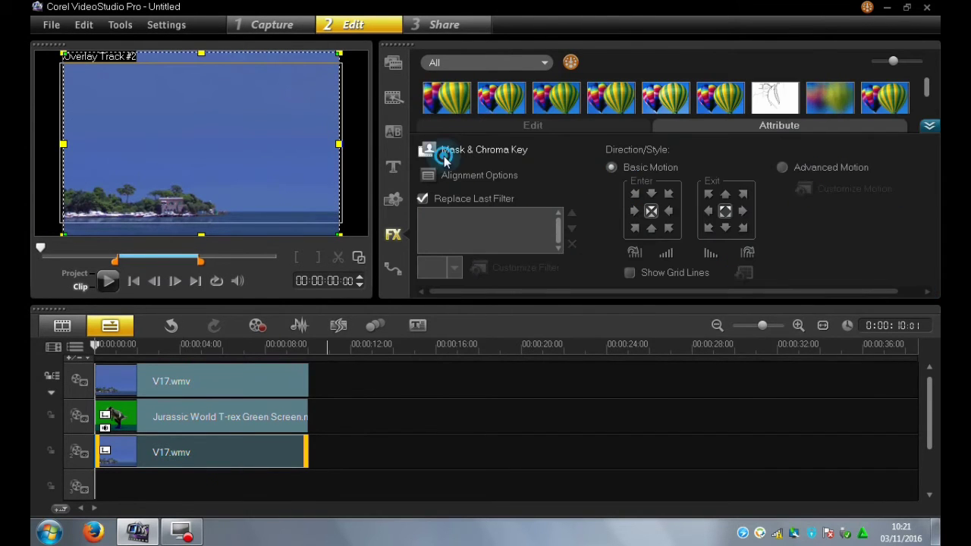
click(444, 156)
click(420, 168)
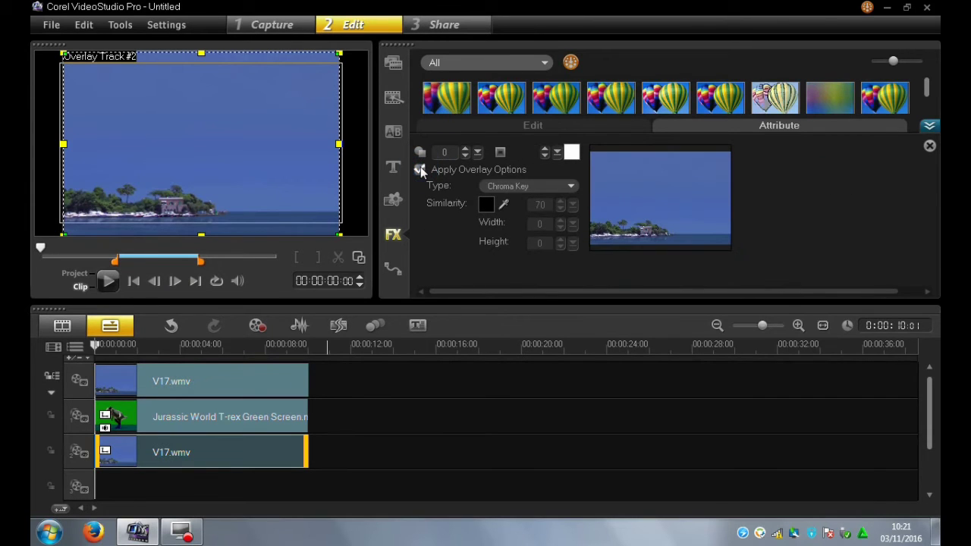
- Shift and resize the keyed V17 overlay so its island lines up with the background, and play the whole project
mouse_move(223, 174)
mouse_down()
mouse_move(212, 172)
mouse_move(225, 169)
mouse_move(219, 176)
mouse_up()
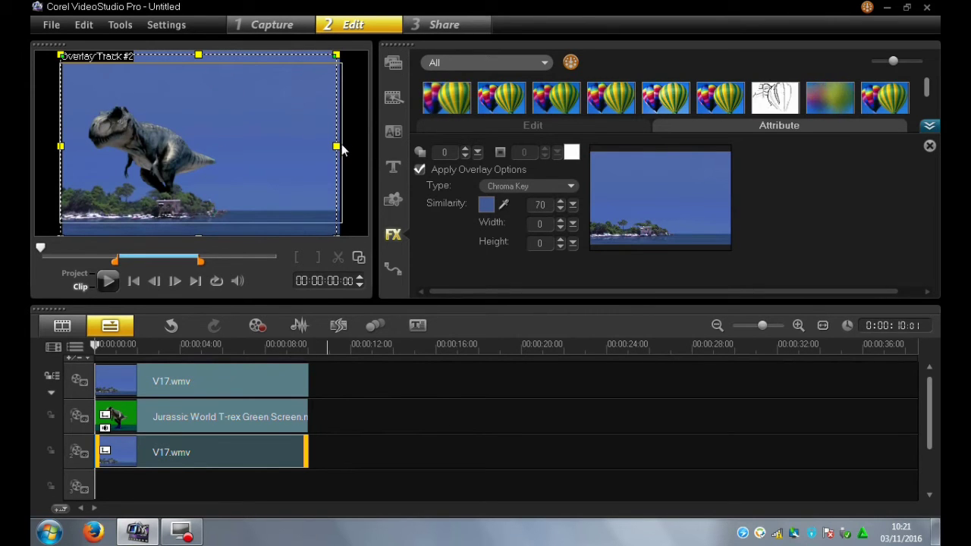
drag(336, 146, 340, 145)
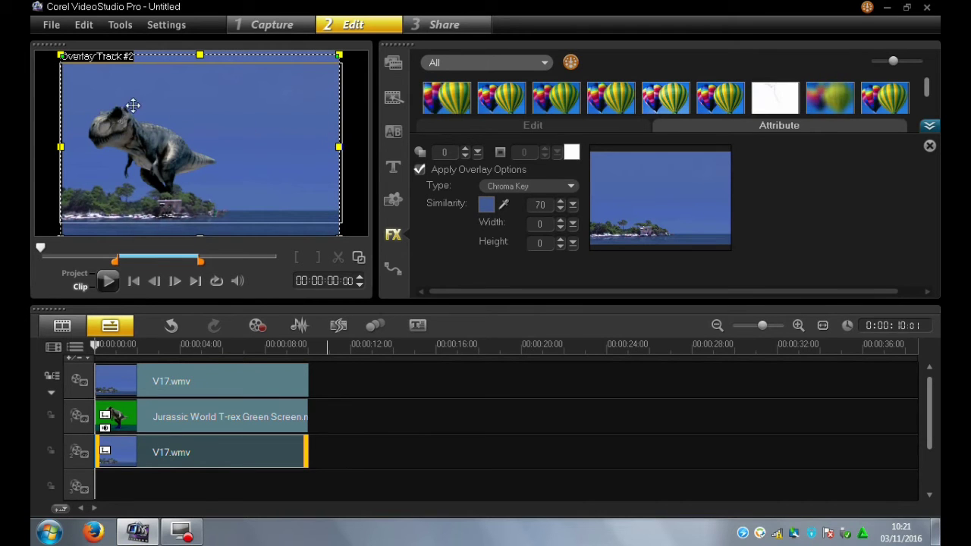
drag(61, 147, 63, 146)
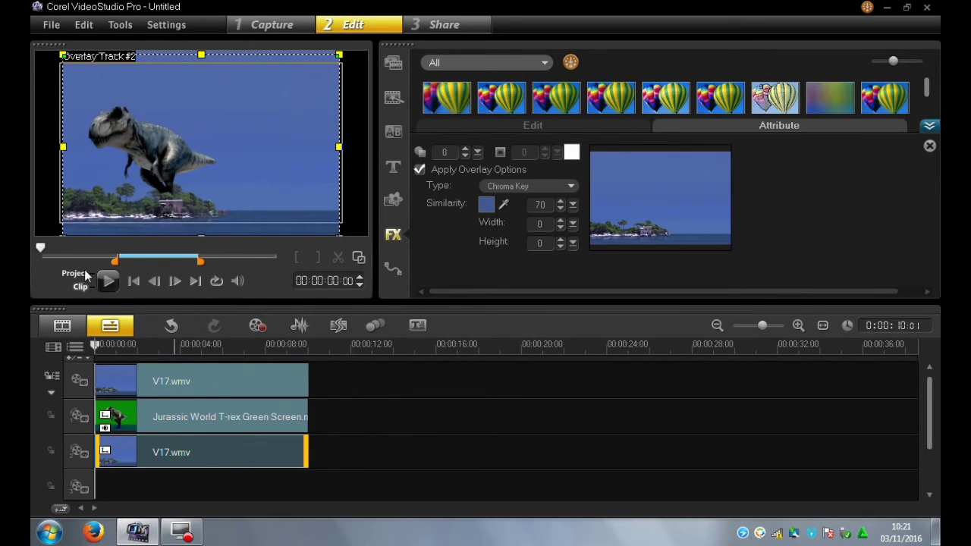
click(137, 284)
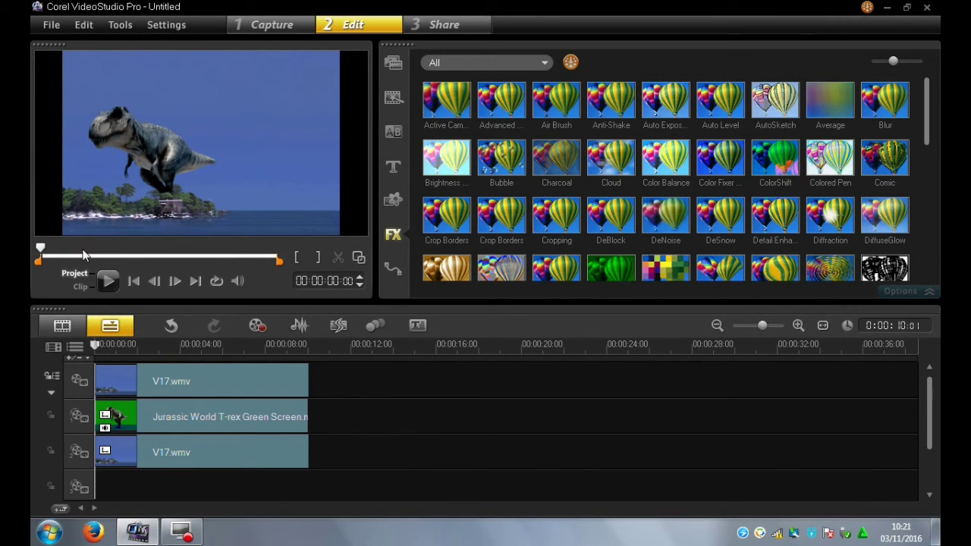
click(107, 281)
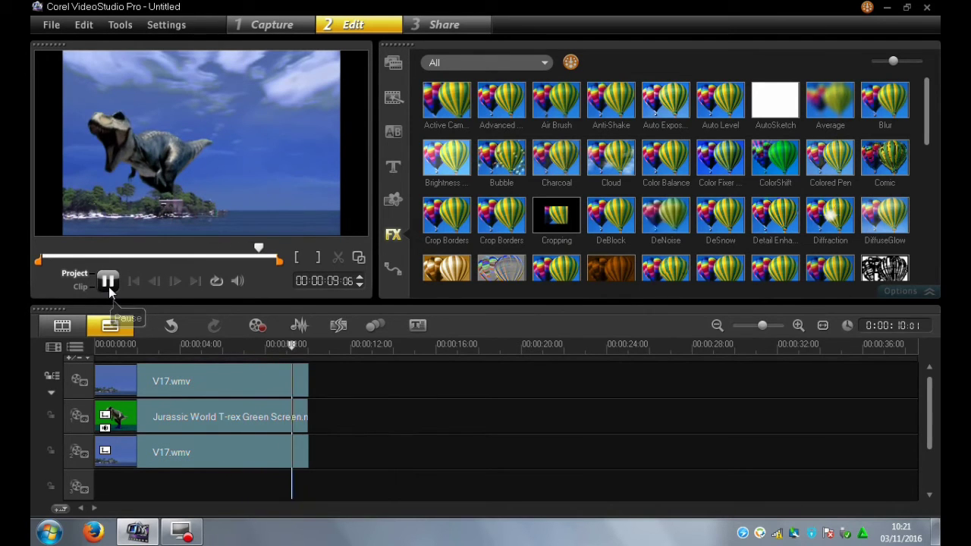
- Export the project for YouTube as MPEG-4 HD (16:9), saving it as "membuat video green screen" in the VIDEO CACA folder
click(439, 27)
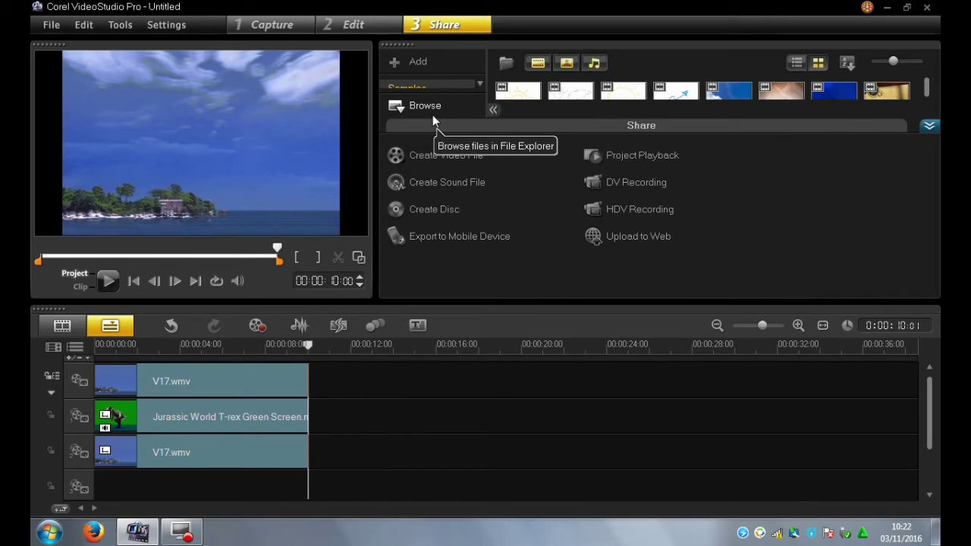
click(620, 228)
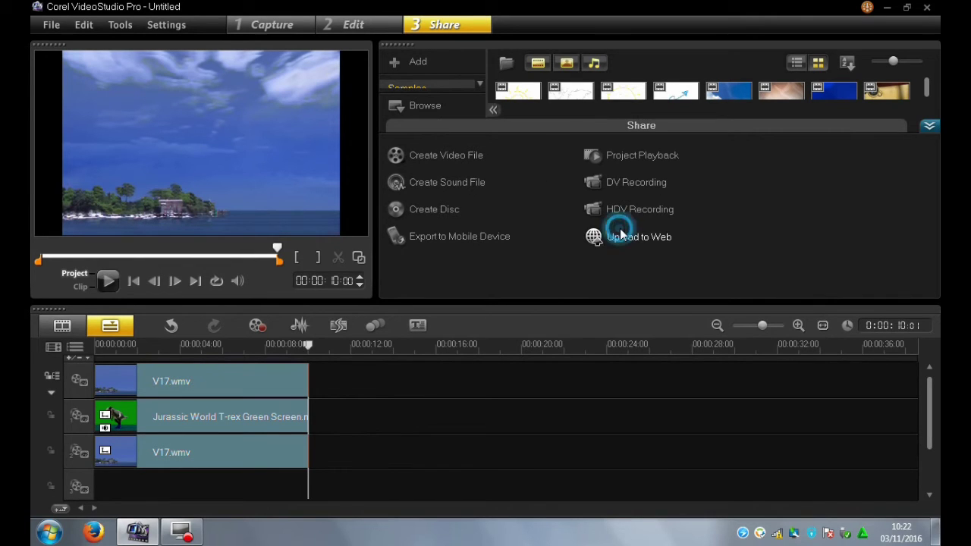
mouse_move(657, 273)
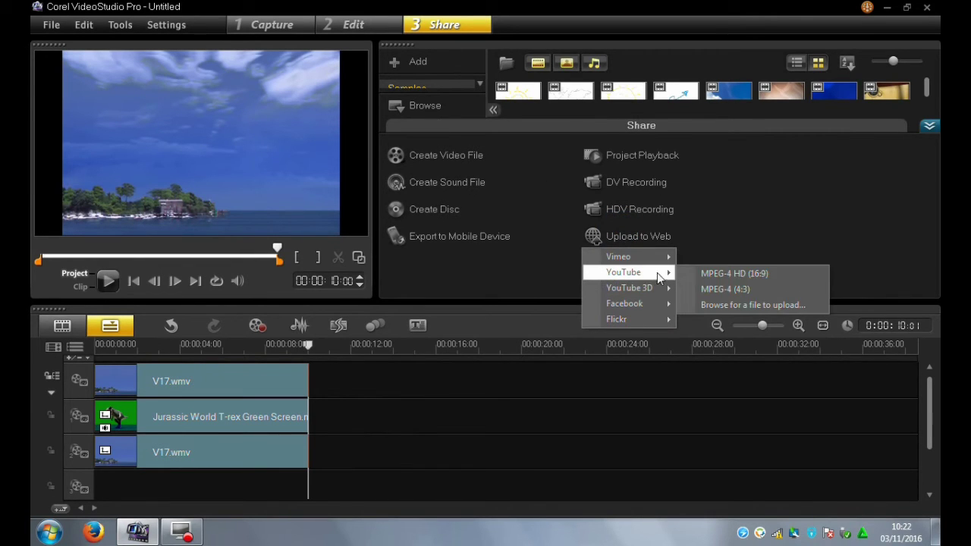
click(717, 276)
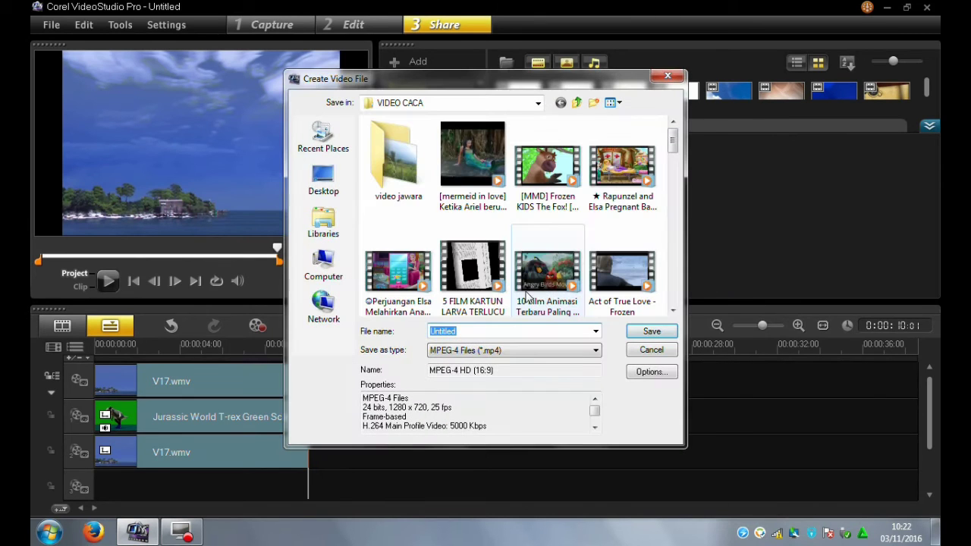
text(membuat video green screen)
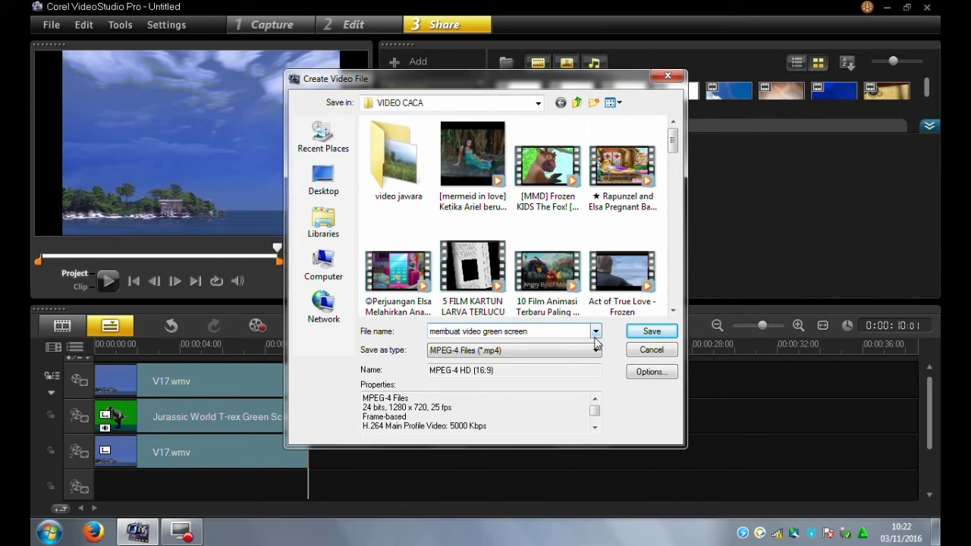
click(649, 333)
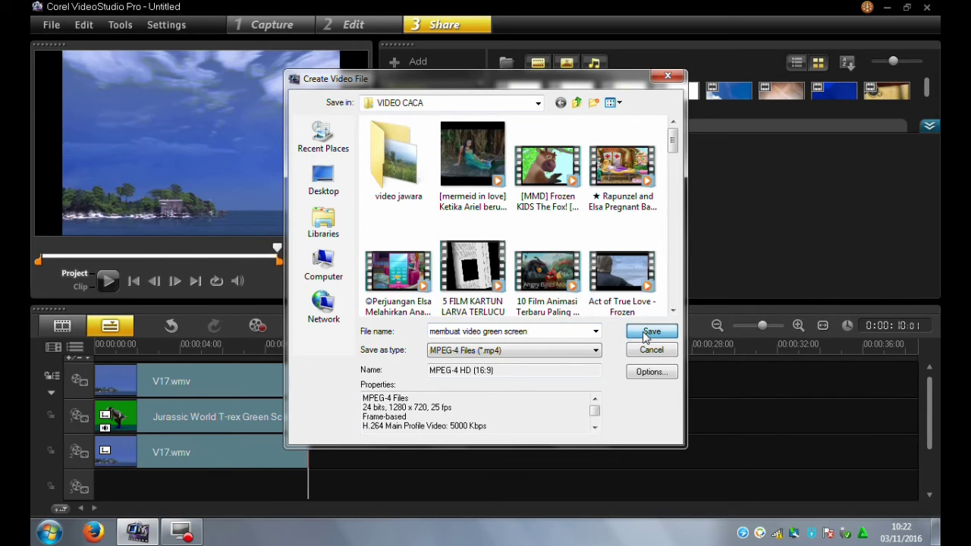